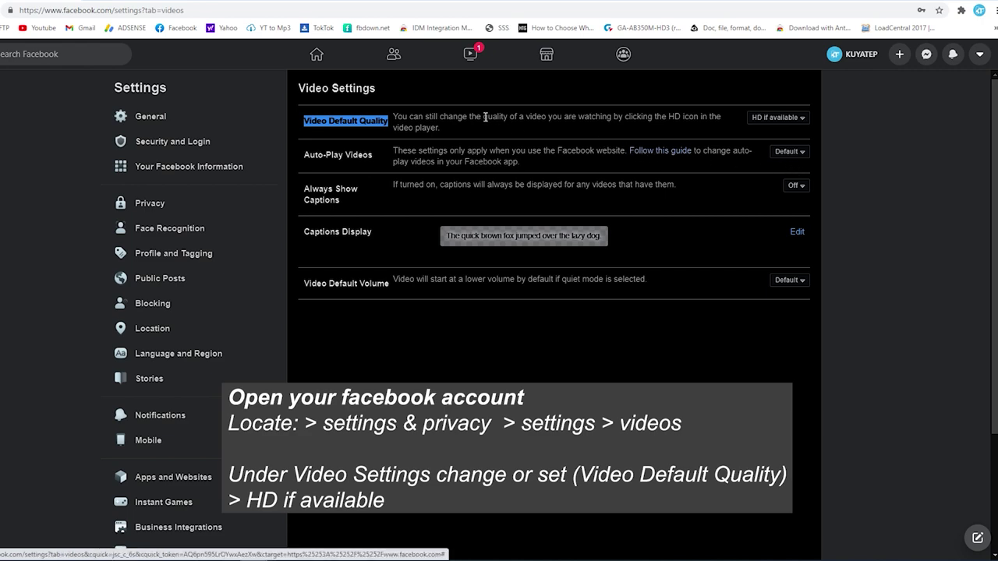
- Return to the Facebook home page and download the Prism AVI / Video Converter for Windows installer from nchsoftware.com/prism
left_click(317, 59)
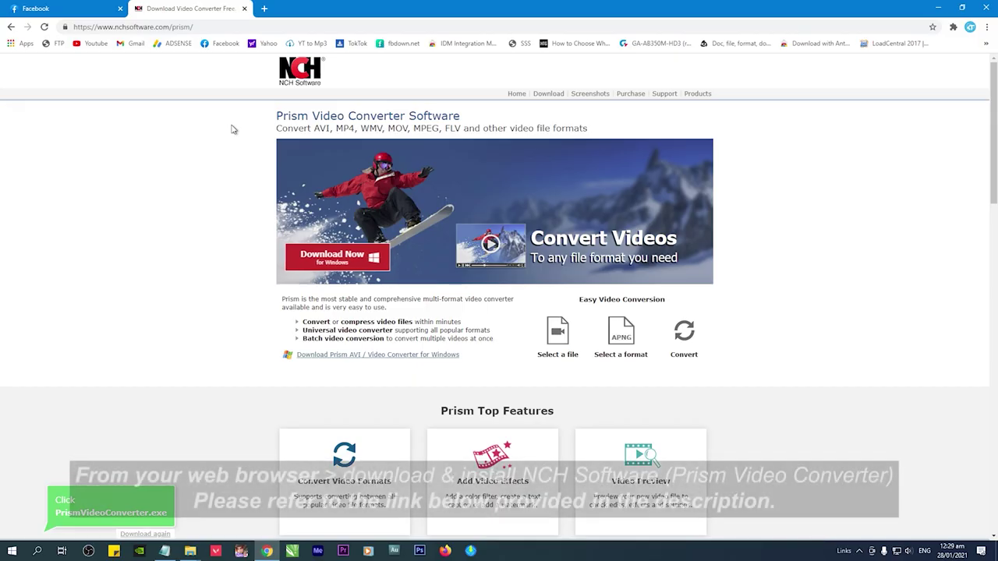
left_click(200, 23)
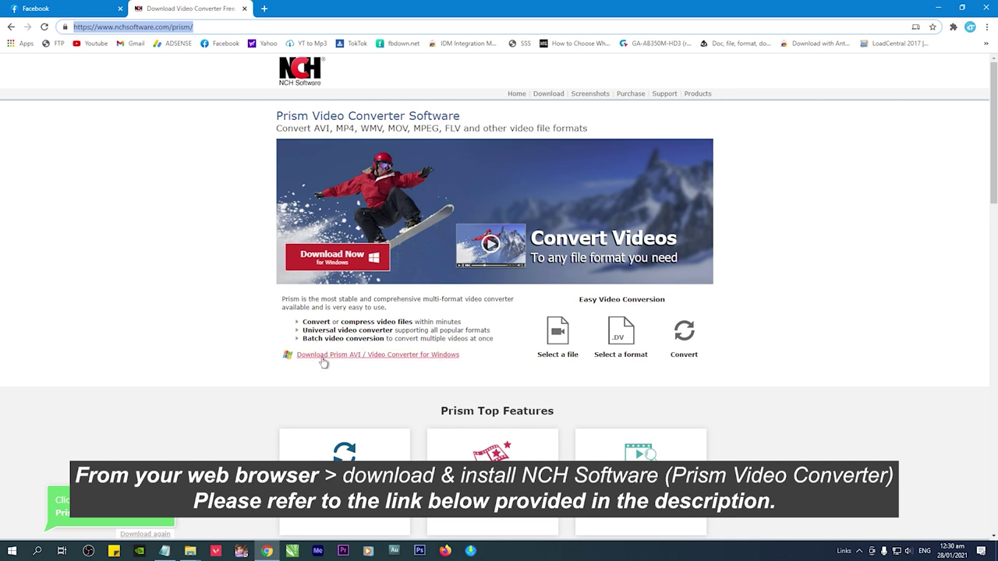
left_click(475, 368)
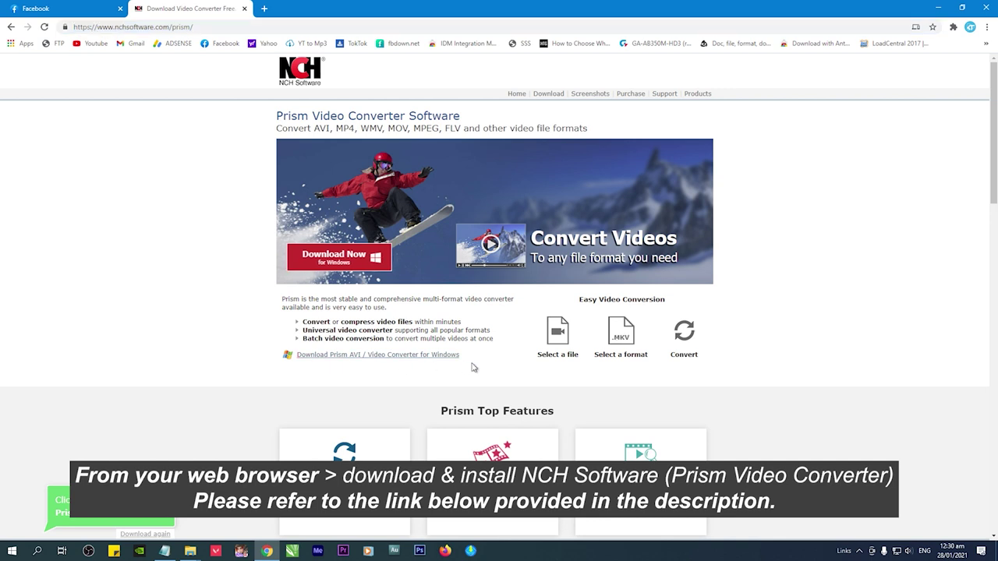
left_click(363, 356)
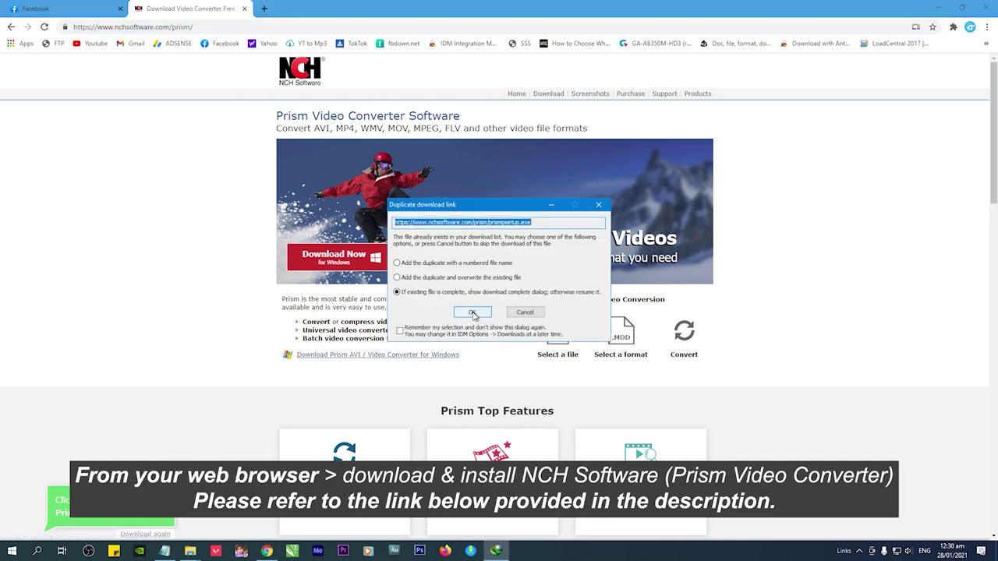
left_click(473, 313)
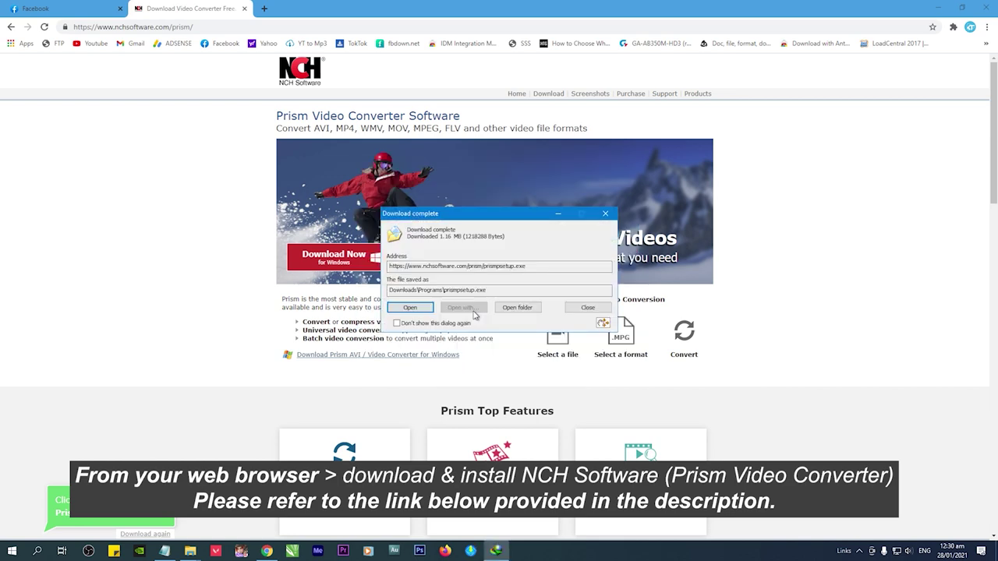
- Install Prism by running prismpsetup.exe from its download folder, allowing device changes and accepting the license terms
left_click(524, 310)
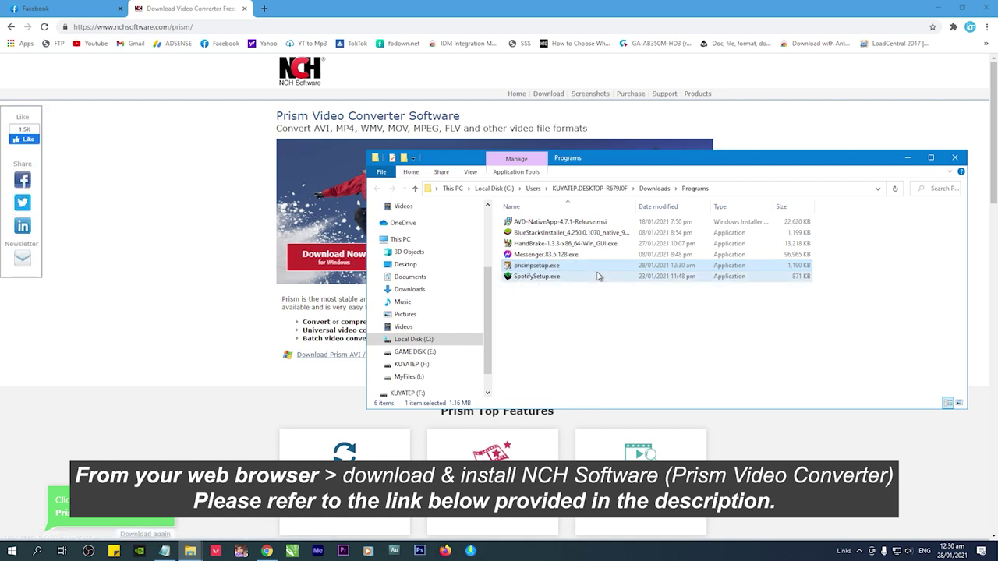
left_click(599, 275)
left_click(596, 266)
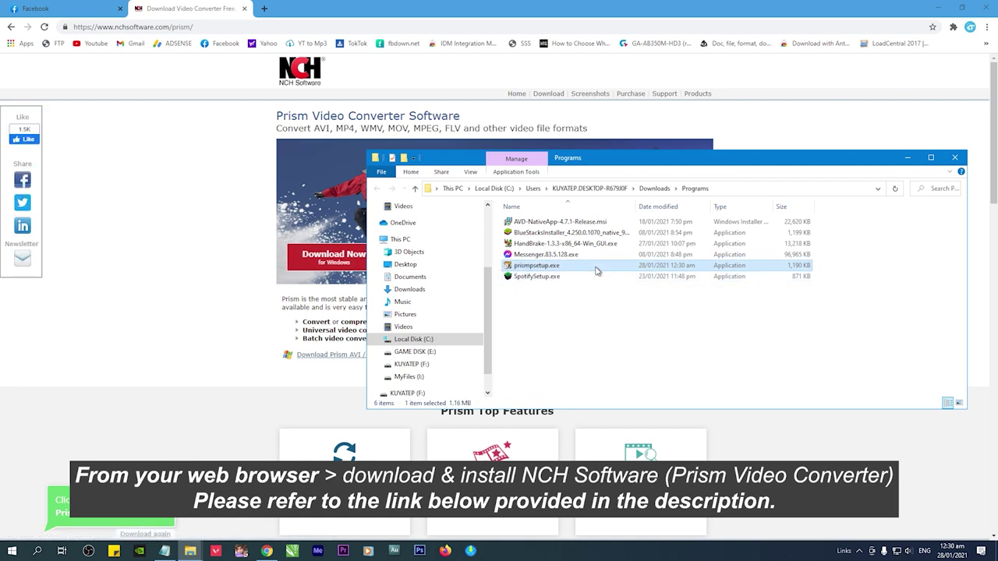
double_click(556, 266)
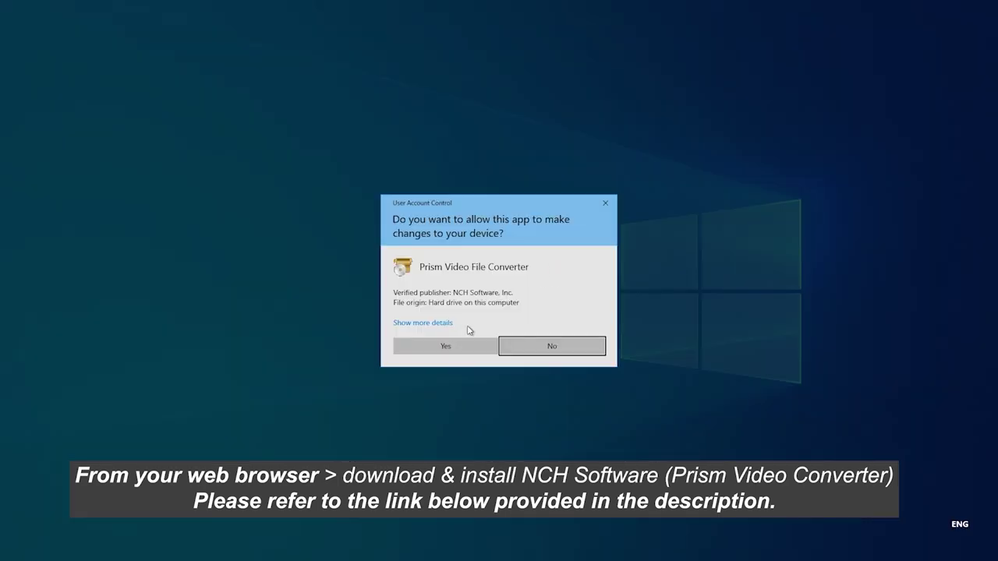
left_click(459, 351)
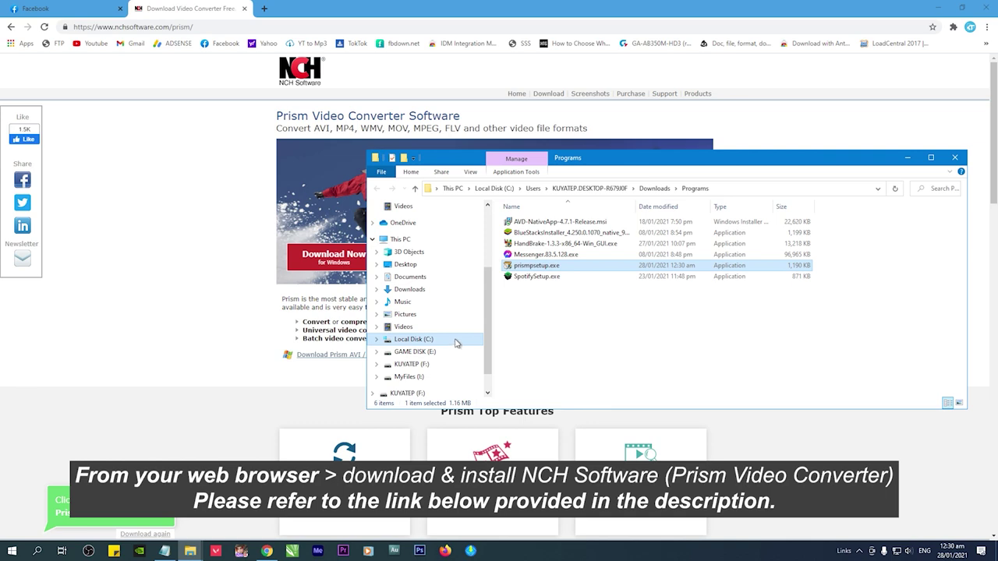
left_click(607, 377)
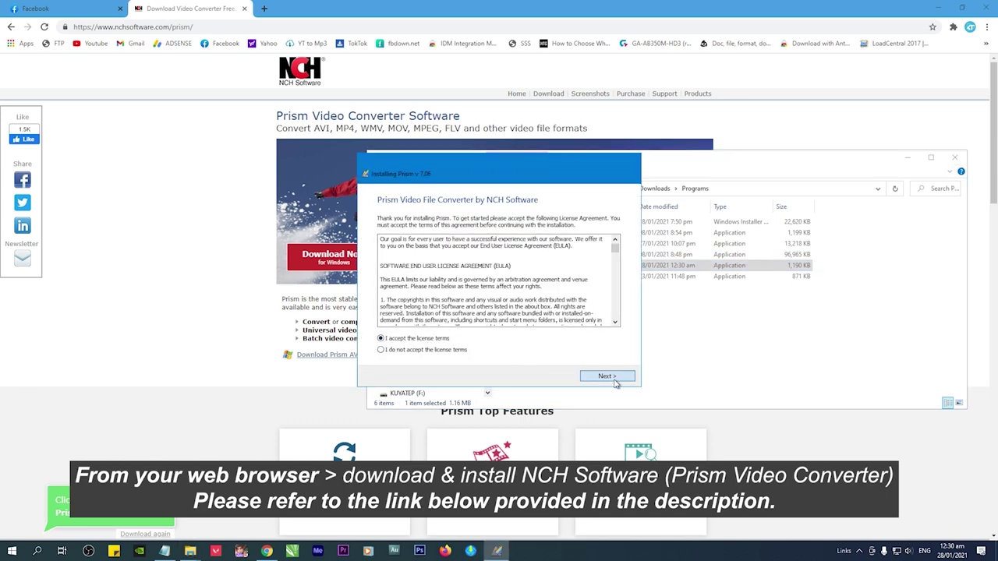
- Close the Programs folder window and clear the remaining windows off the desktop
left_click(954, 160)
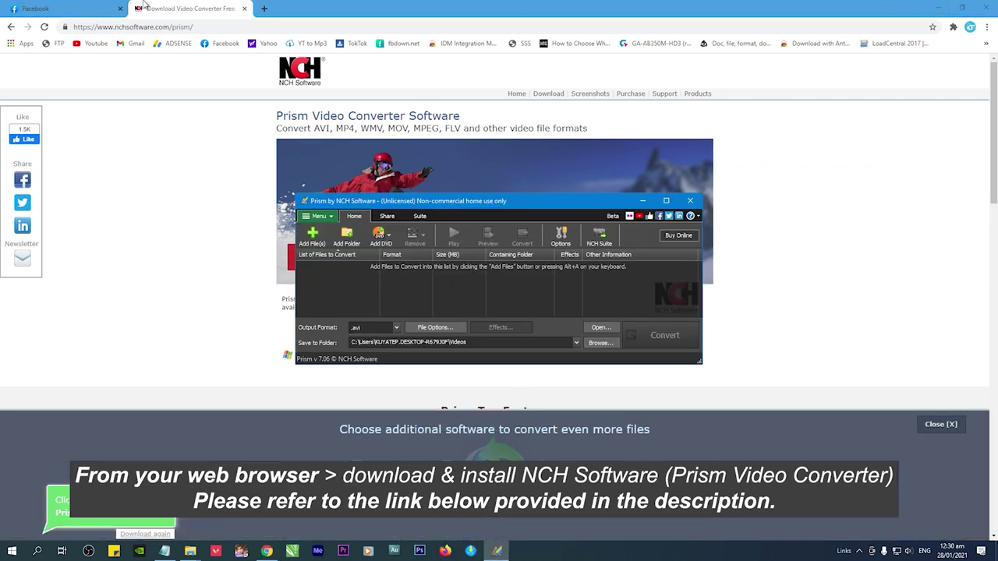
left_click(941, 9)
left_click(942, 9)
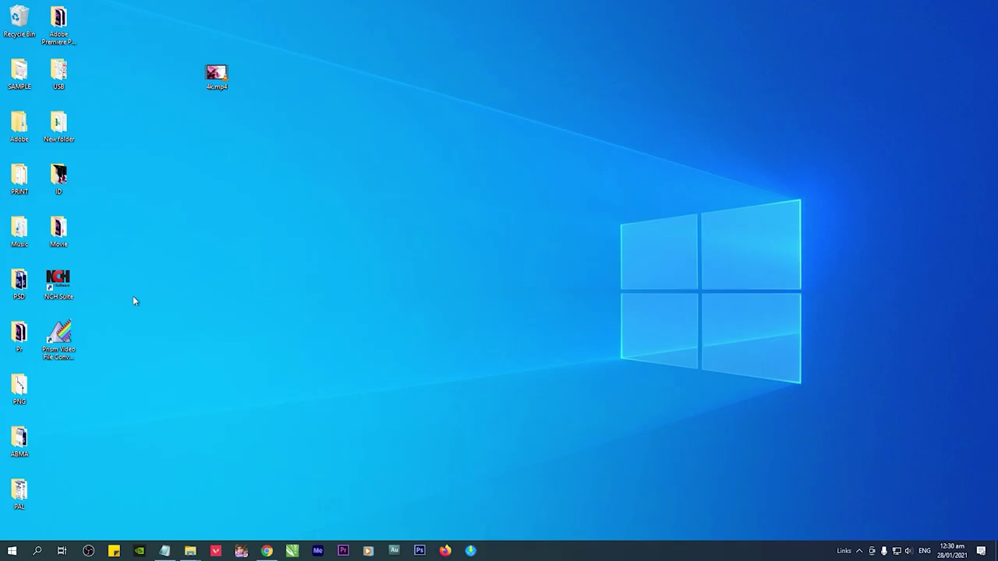
- Launch Prism Video File Converter from the desktop and add 4k.mp4 to its list of files to convert
left_click(67, 342)
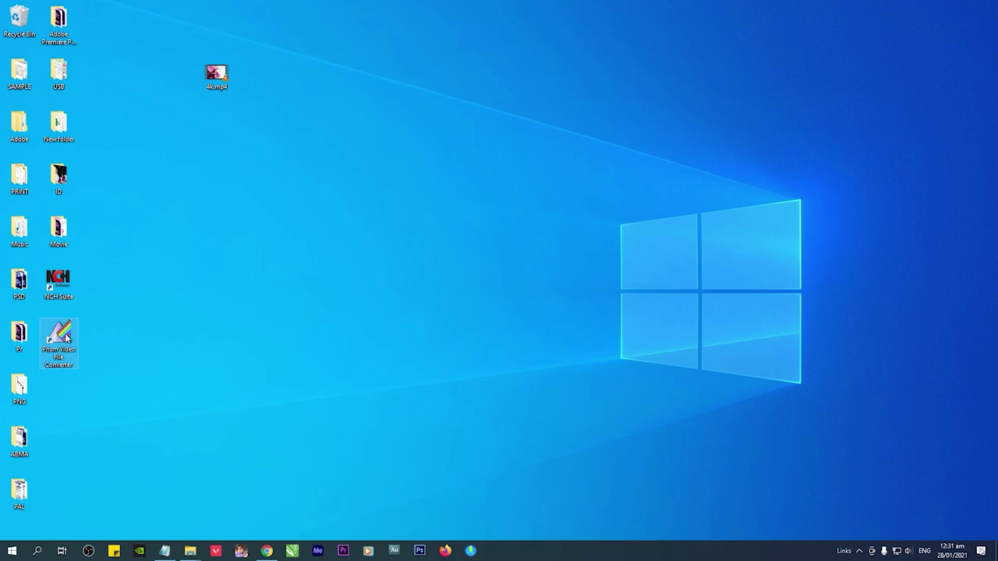
double_click(67, 336)
left_click_drag(557, 196, 590, 72)
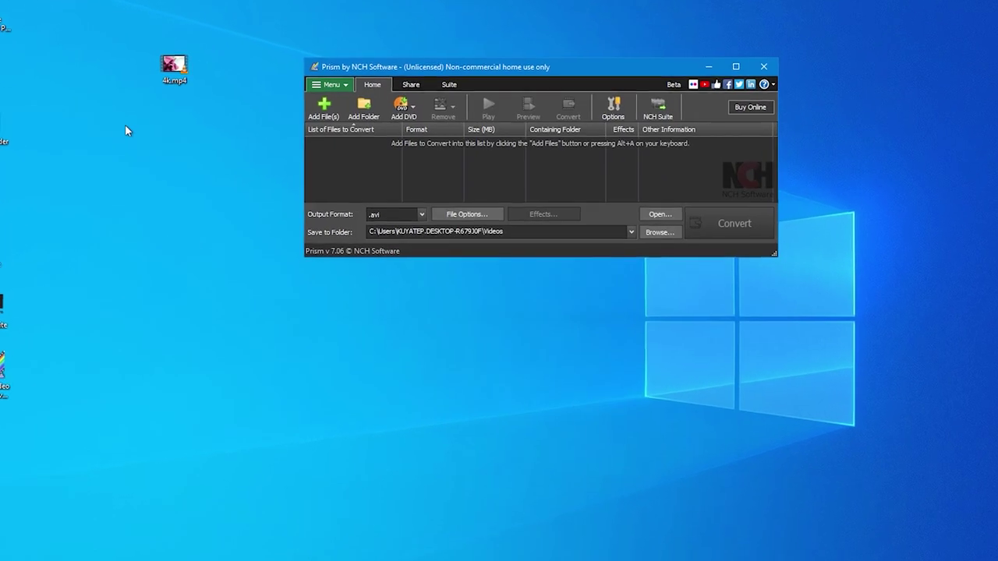
left_click_drag(77, 58, 269, 183)
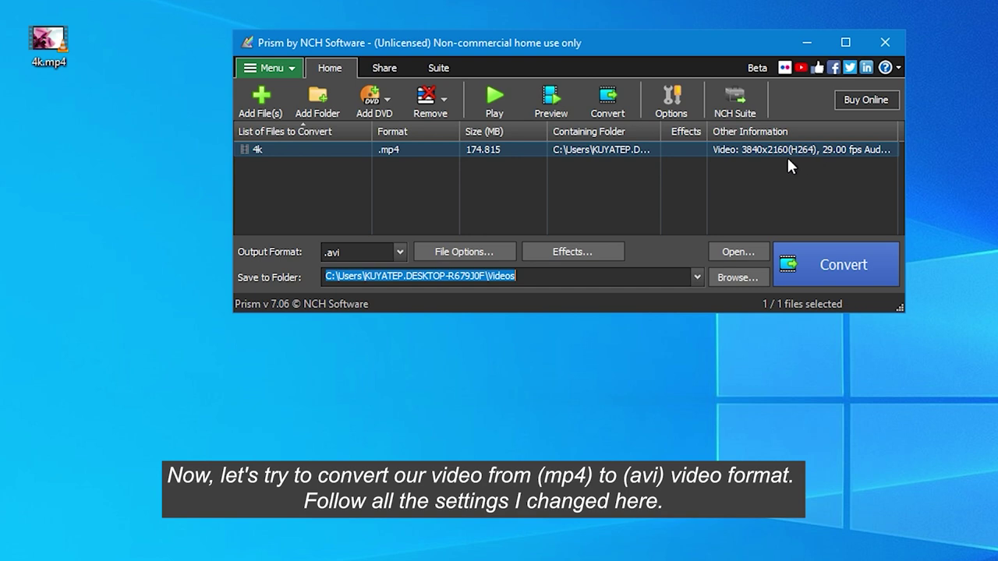
- Browse the available output formats and choose .avi for the 4k video
left_click(401, 252)
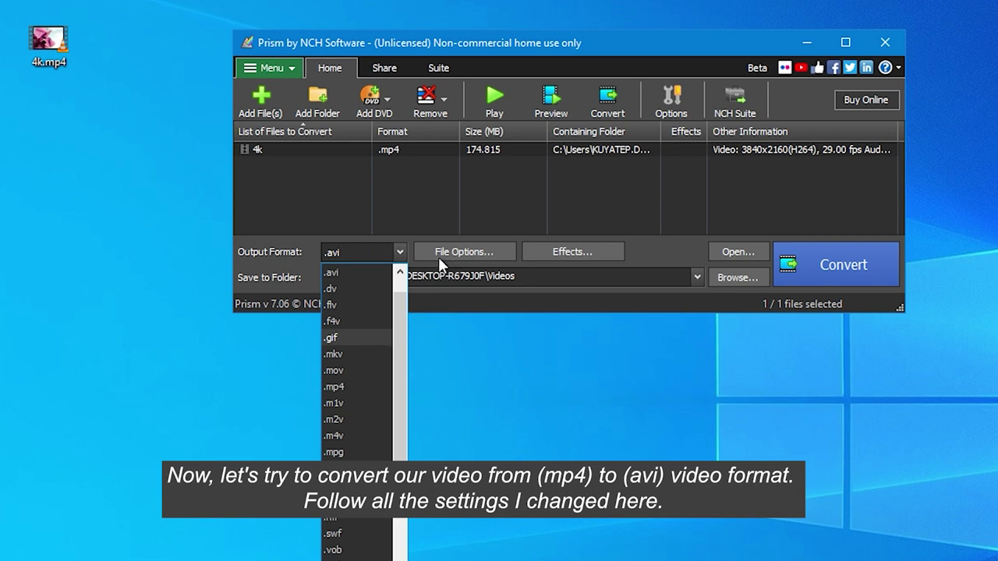
scroll(388, 444, "down", 7)
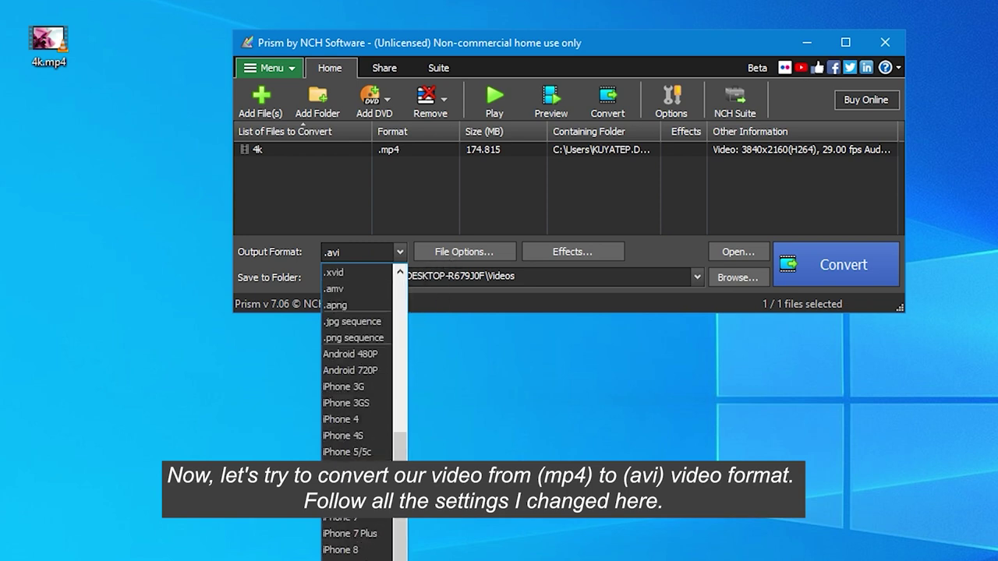
scroll(358, 413, "down", 5)
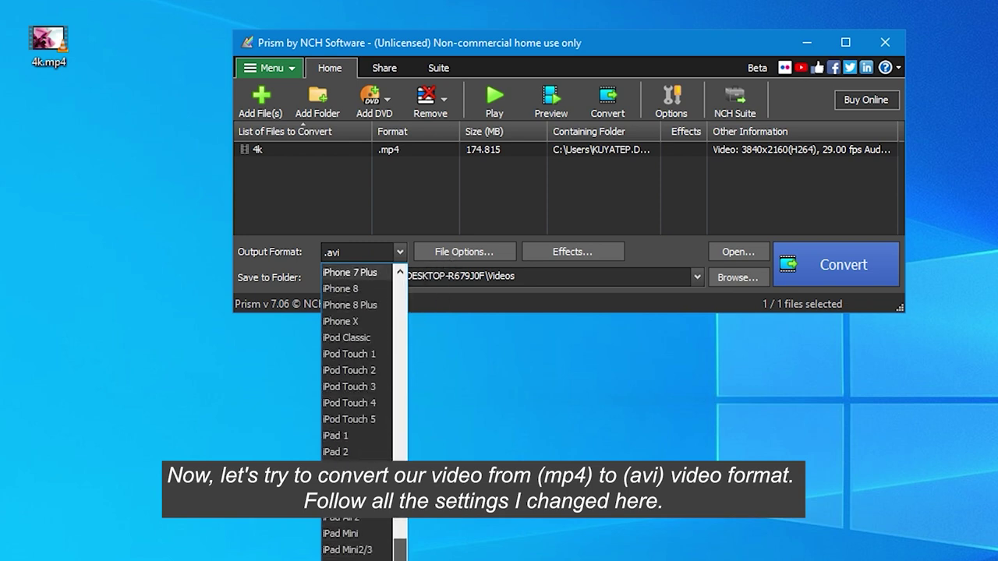
scroll(422, 371, "up", 13)
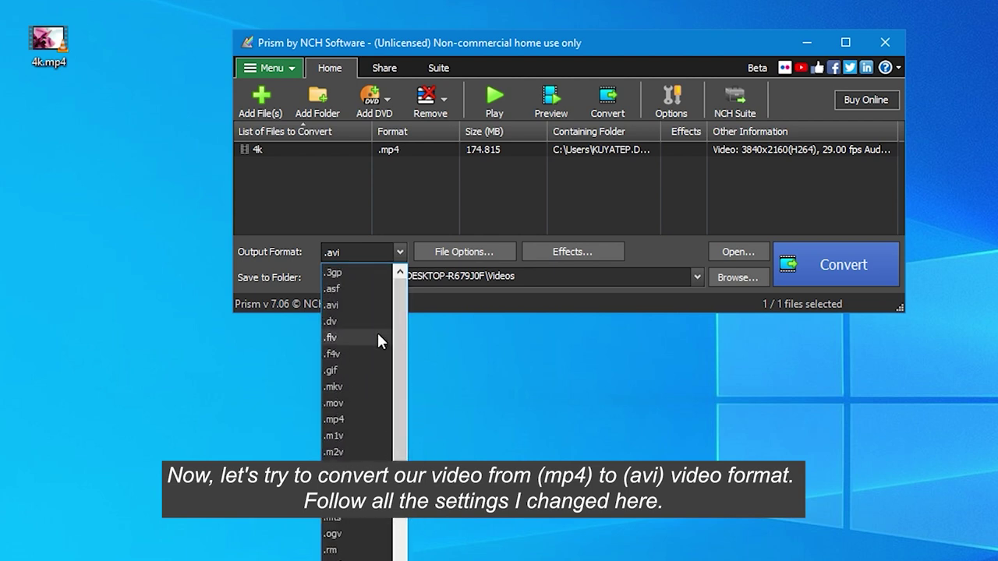
left_click(339, 305)
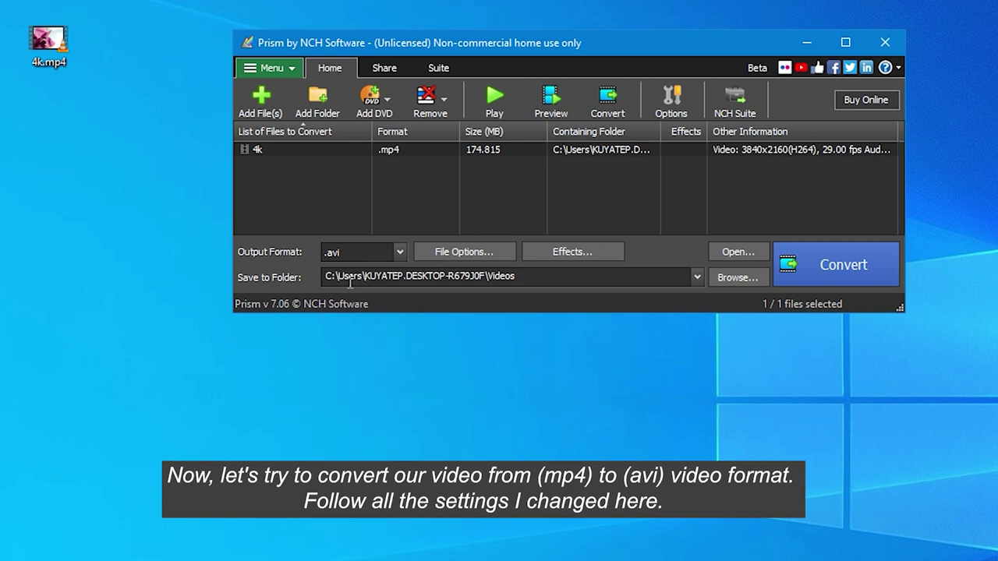
- Configure the AVI encoding with the H264 (Native) video compressor and High Quality / Larger Filesize as the video quality
left_click(479, 258)
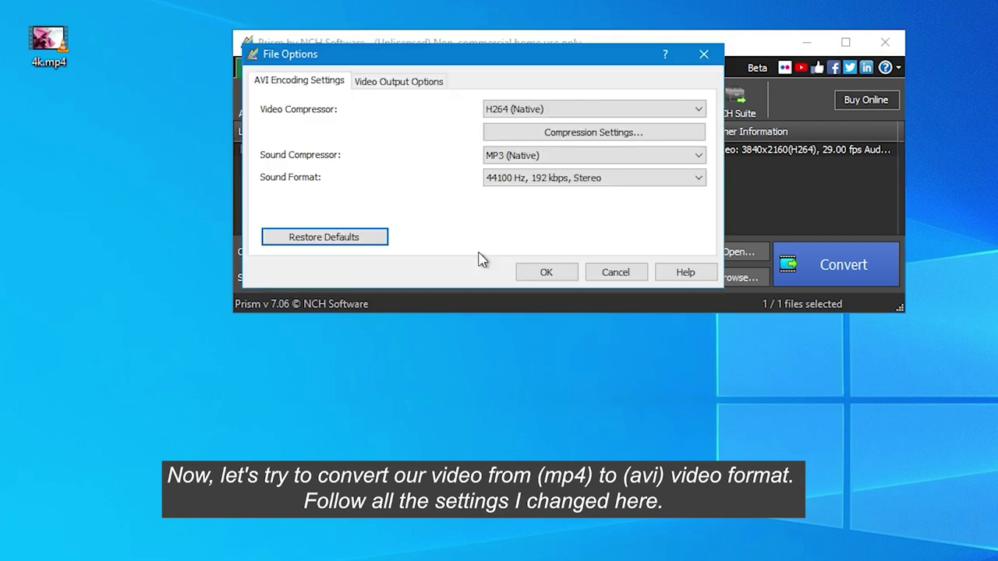
left_click(546, 115)
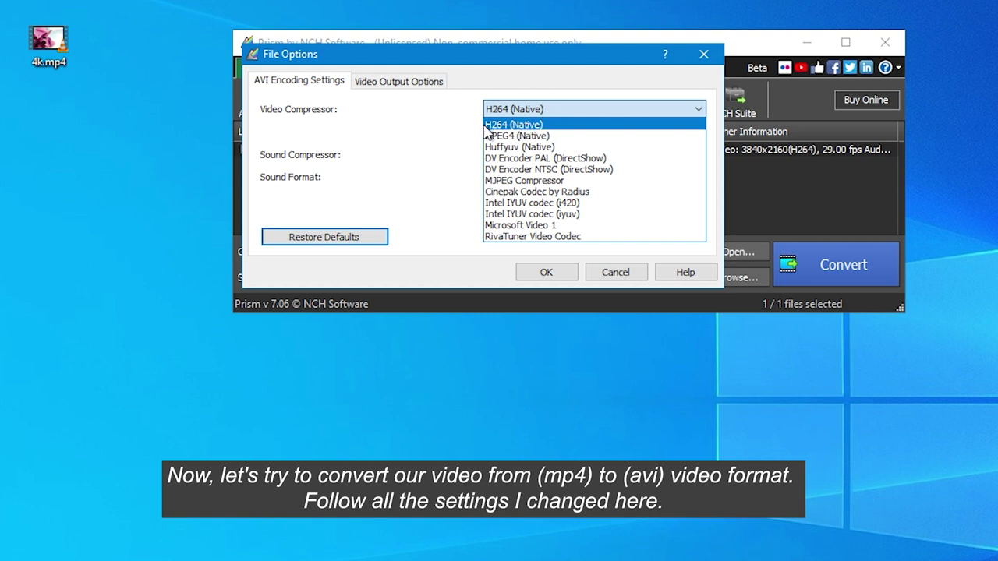
left_click(528, 126)
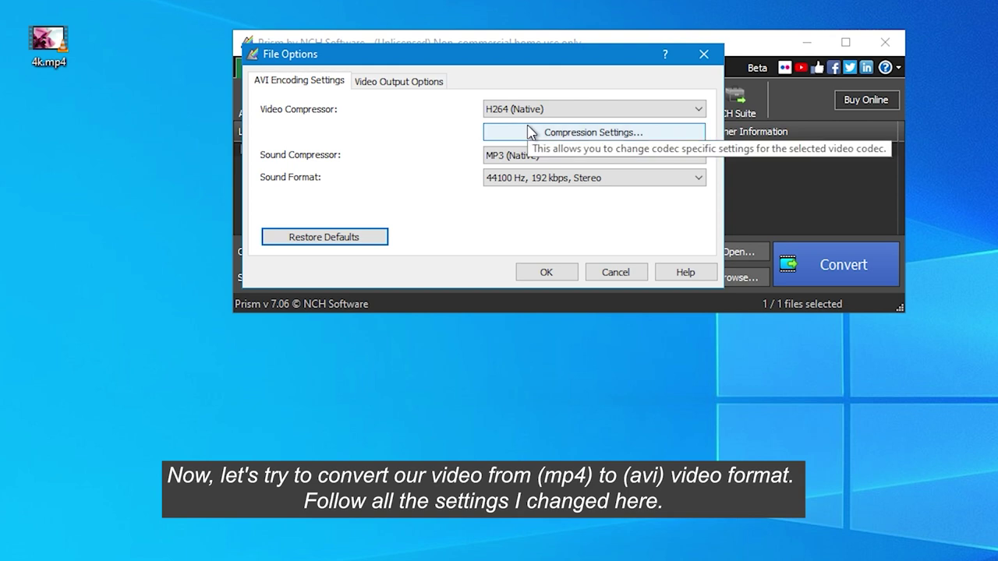
left_click(685, 134)
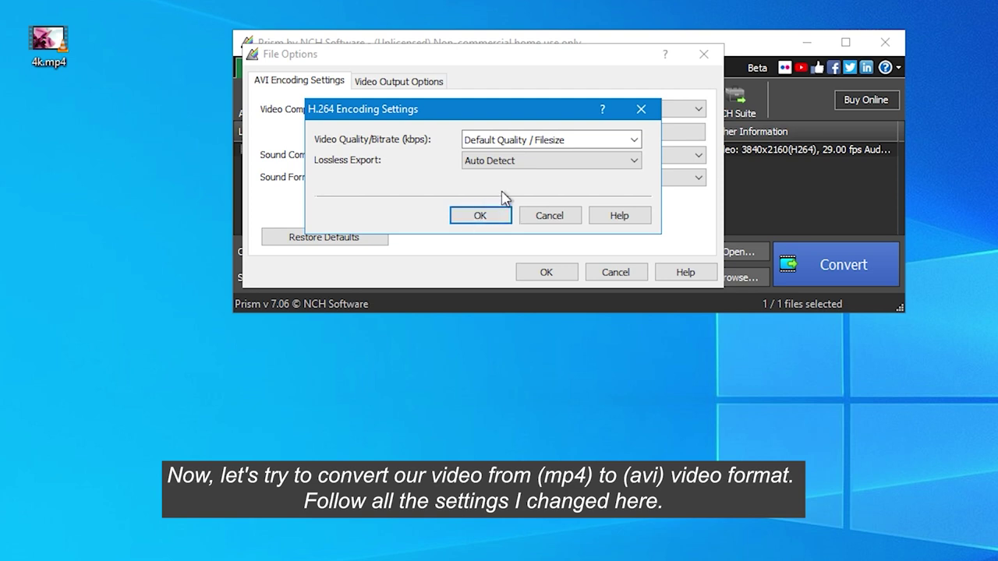
left_click(634, 140)
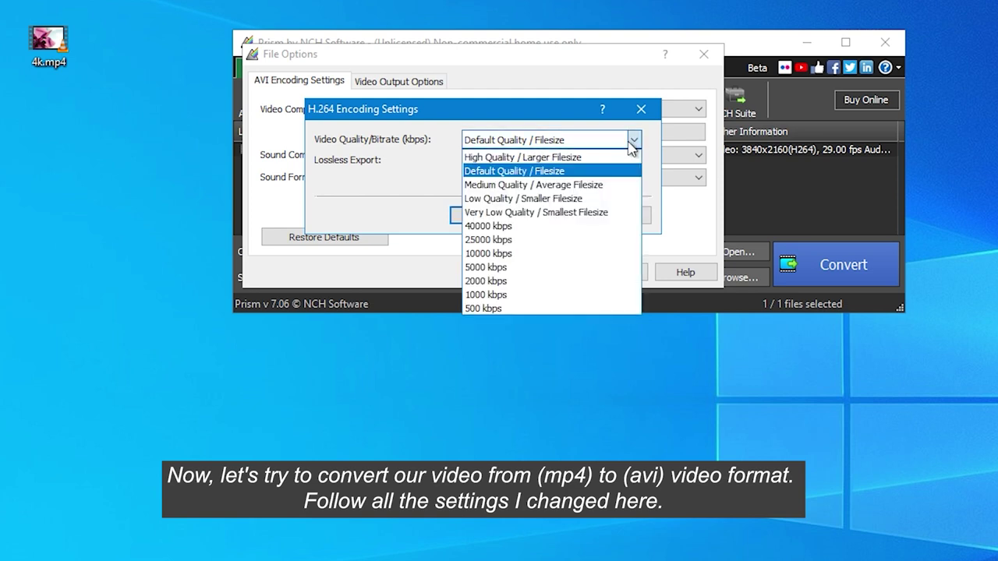
left_click(590, 159)
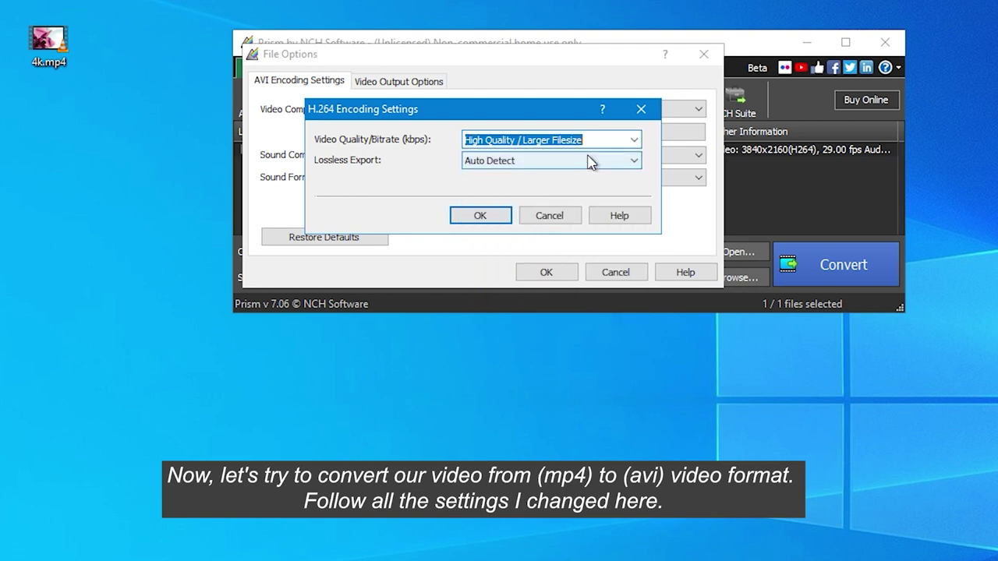
left_click(479, 216)
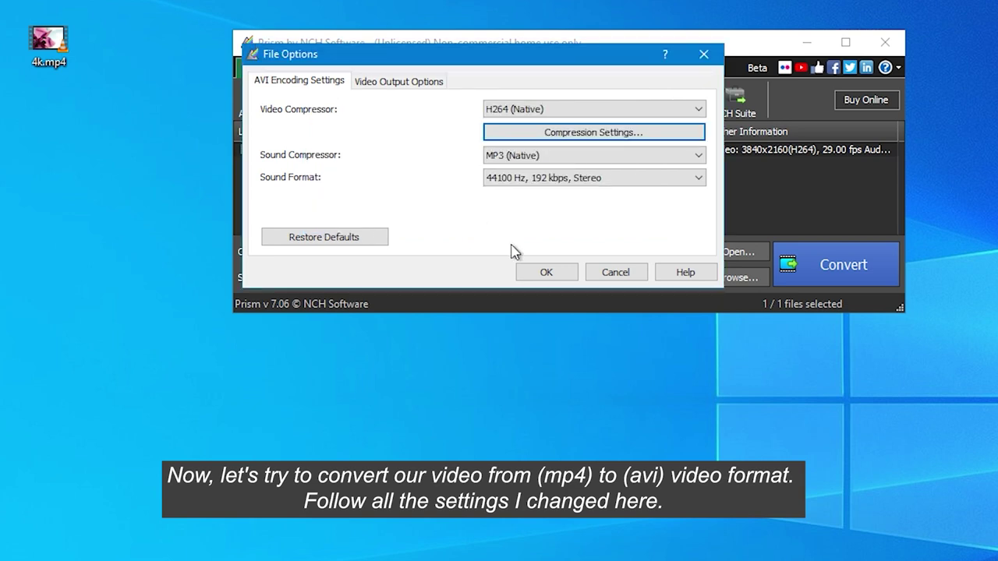
left_click(547, 273)
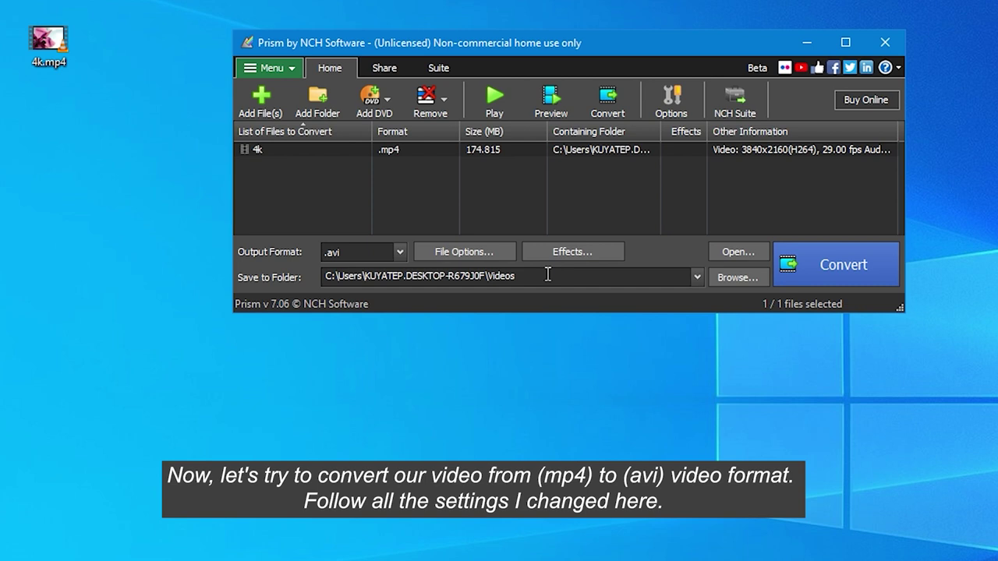
- Set the folder for saving the converted video to Desktop
left_click(549, 275)
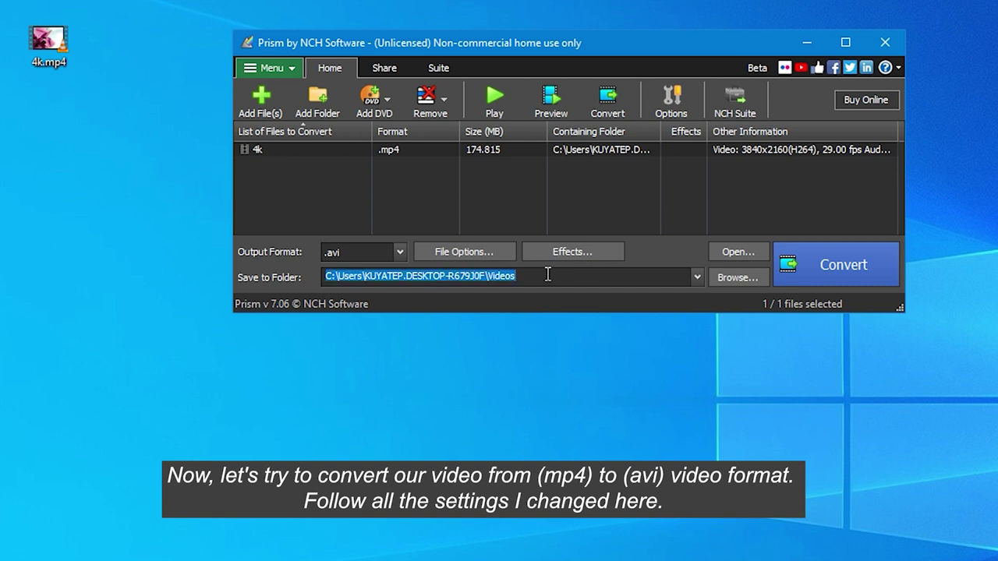
left_click(730, 278)
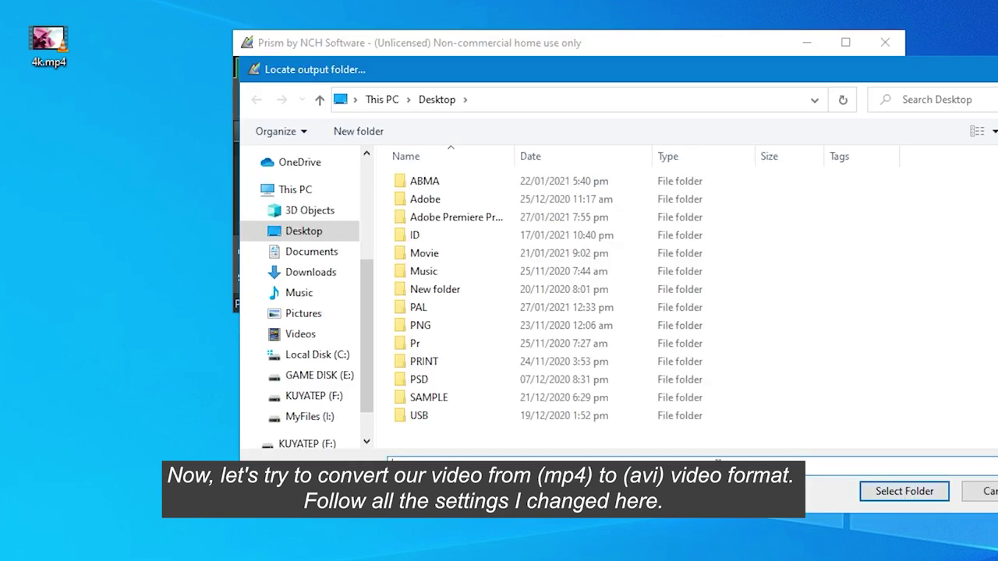
left_click(301, 234)
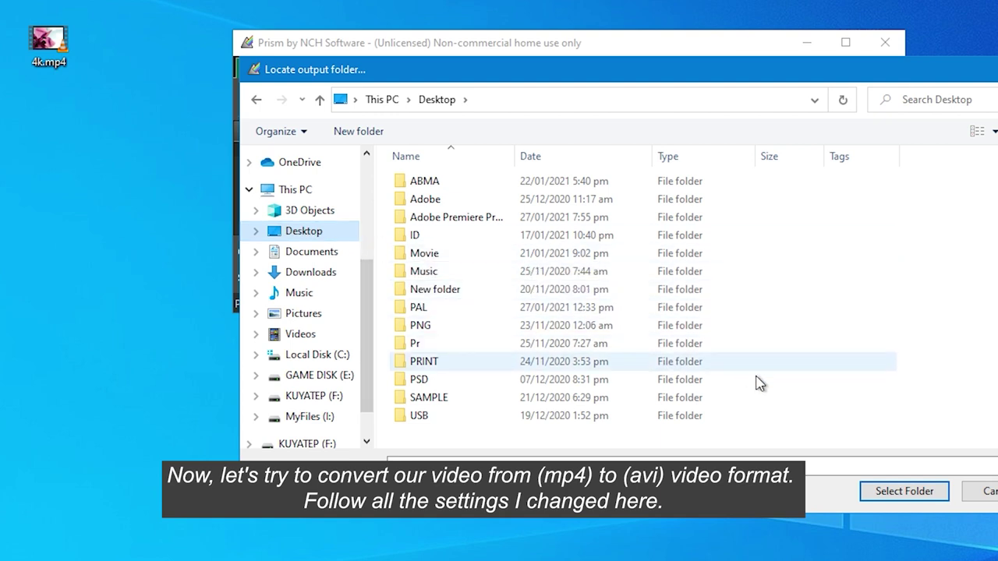
left_click(913, 493)
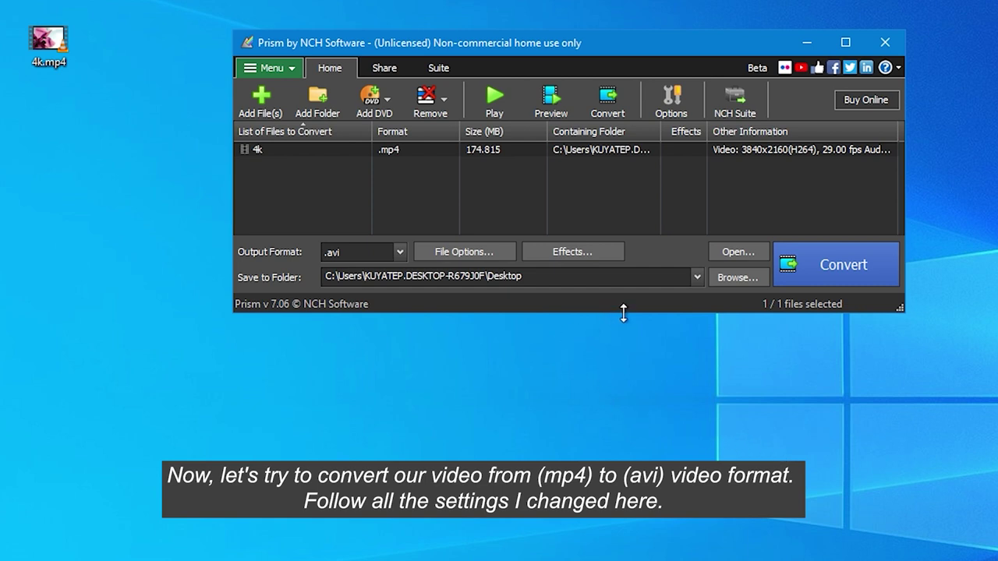
- Convert the 4k video to AVI and move the resulting 4k.avi beside 4k.mp4 on the desktop
left_click(838, 265)
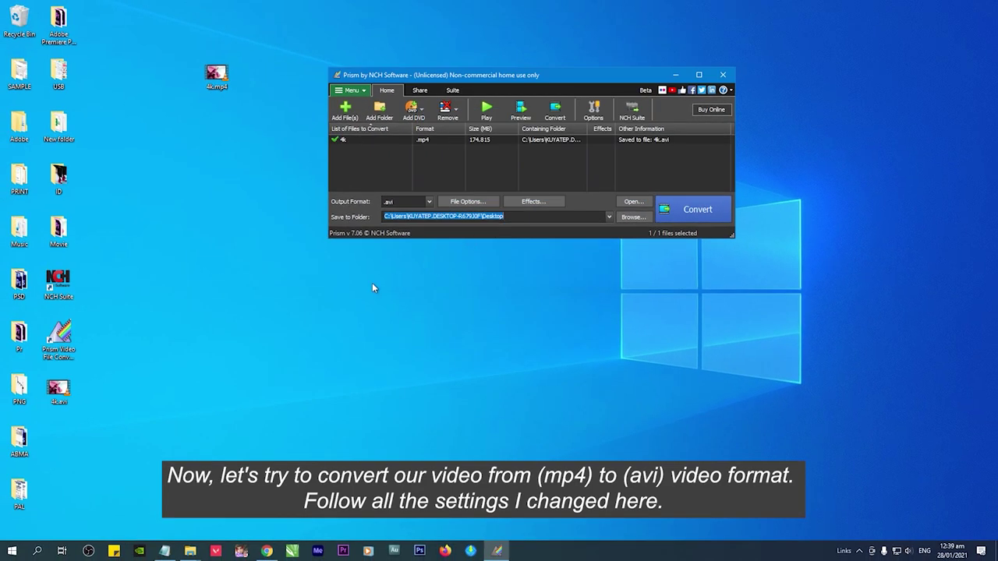
left_click(57, 391)
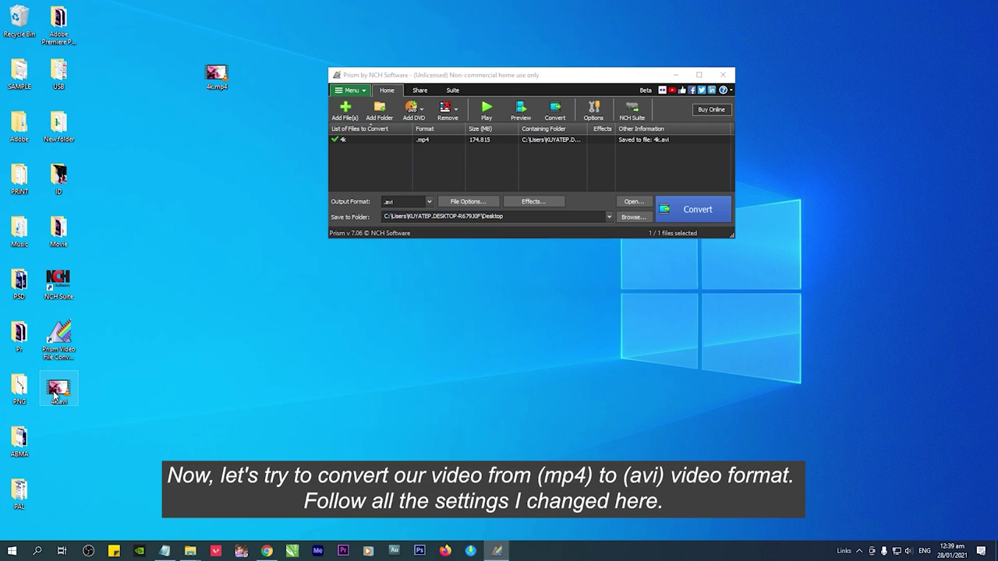
left_click_drag(60, 394, 242, 131)
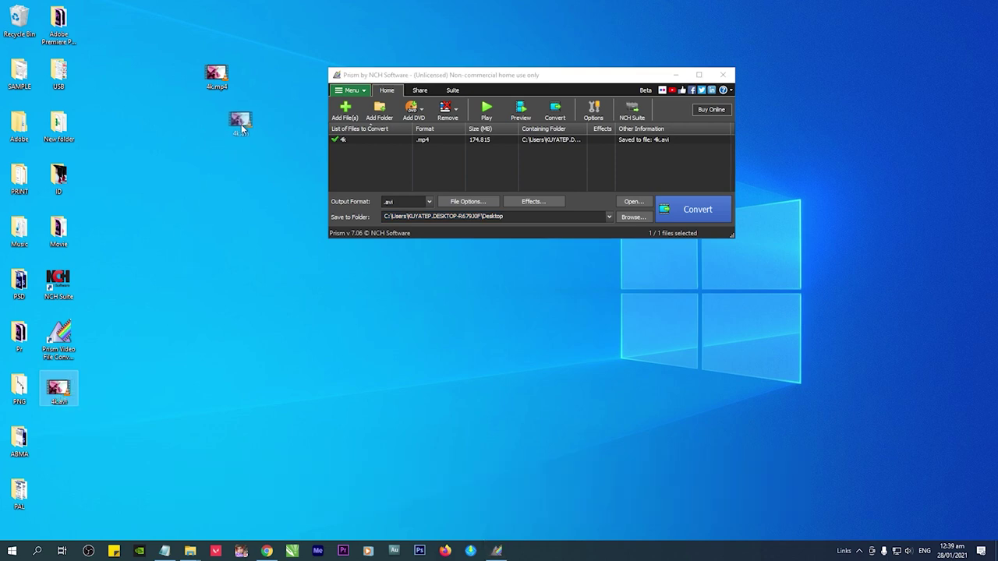
- Line up 4k.avi directly beside 4k.mp4 on the desktop
left_click_drag(243, 131, 251, 136)
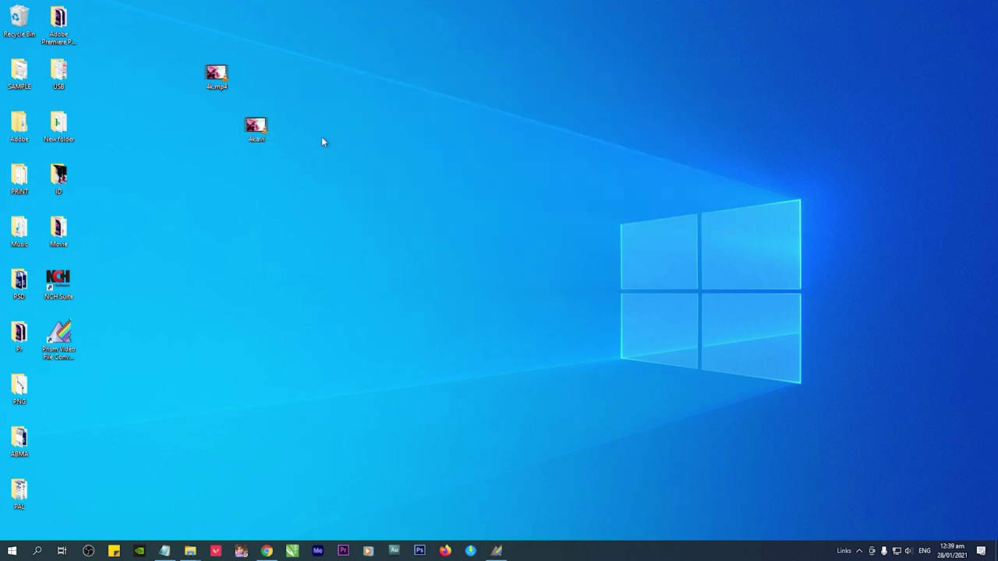
left_click_drag(261, 131, 276, 82)
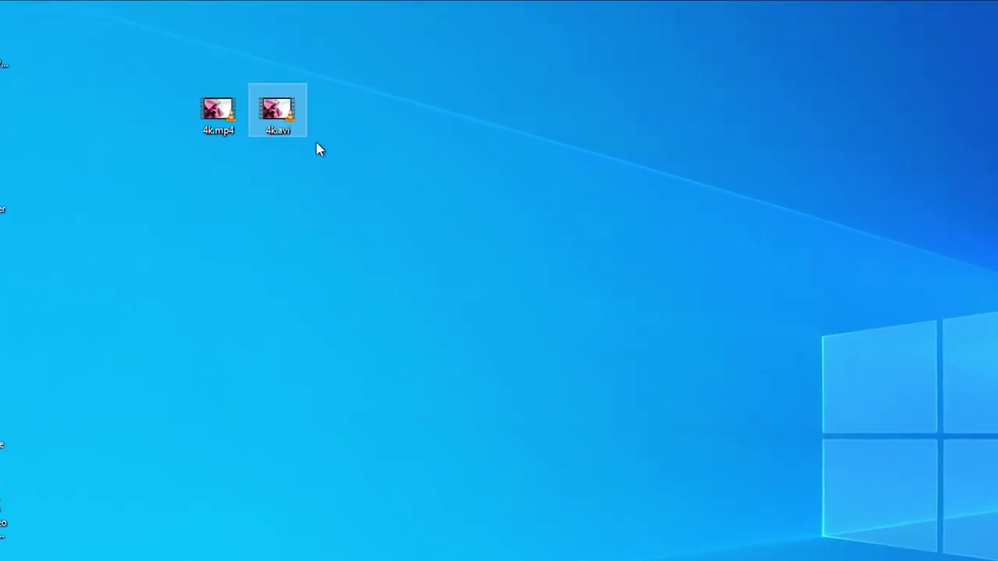
- Check the frame width, frame height and frame rate in the properties of 4k.avi and play the video in VLC media player
right_click(282, 112)
left_click(329, 543)
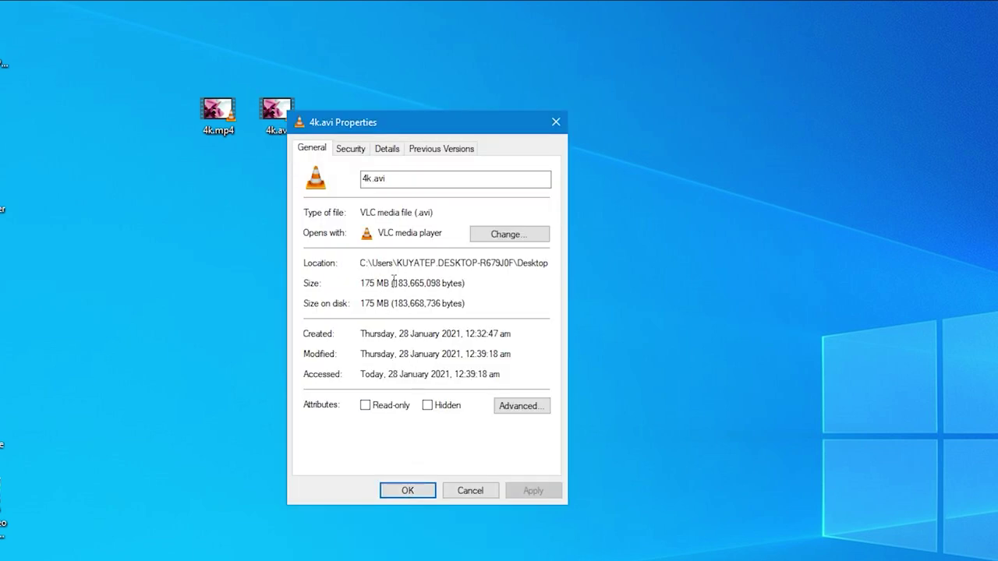
left_click(387, 149)
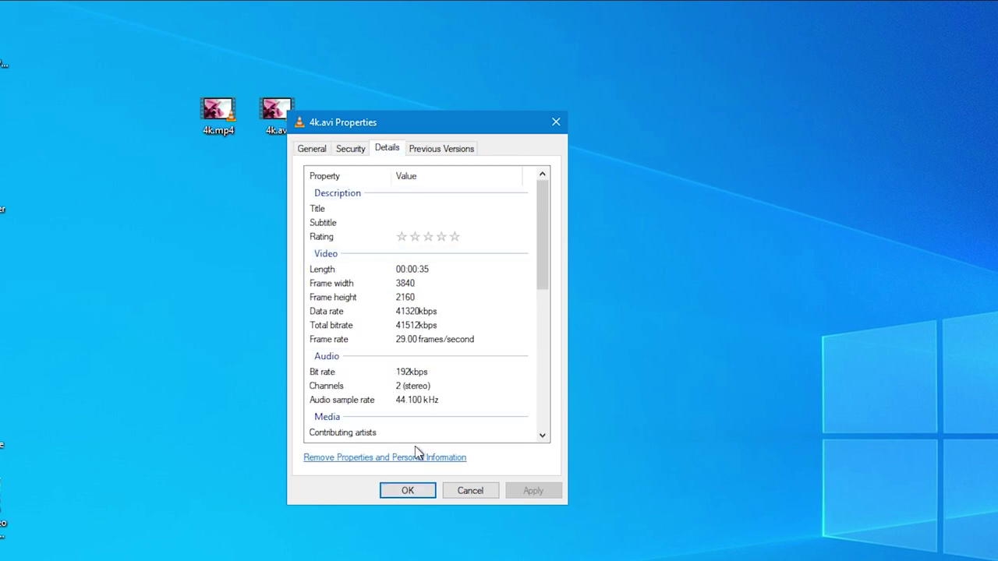
left_click(421, 286)
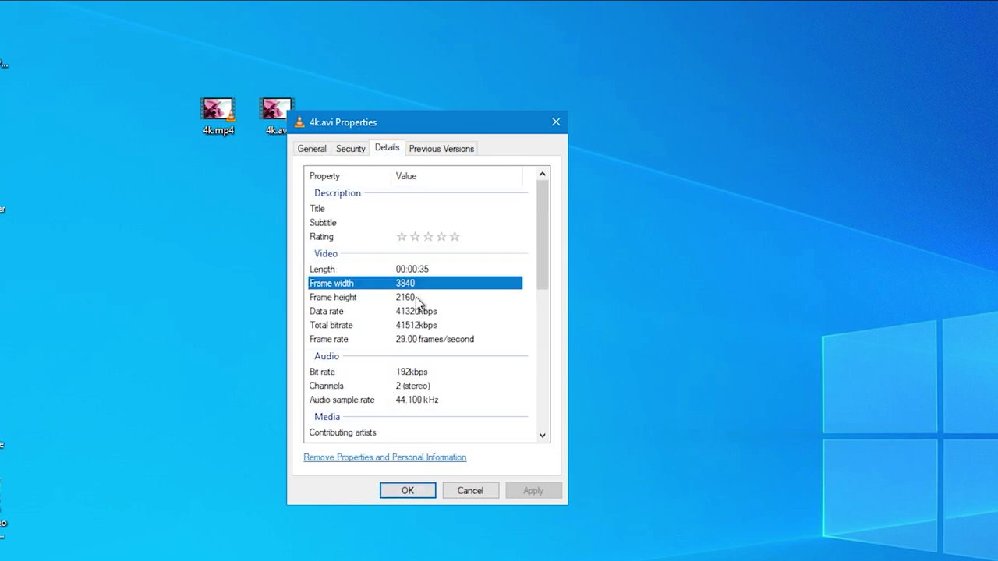
left_click(493, 296)
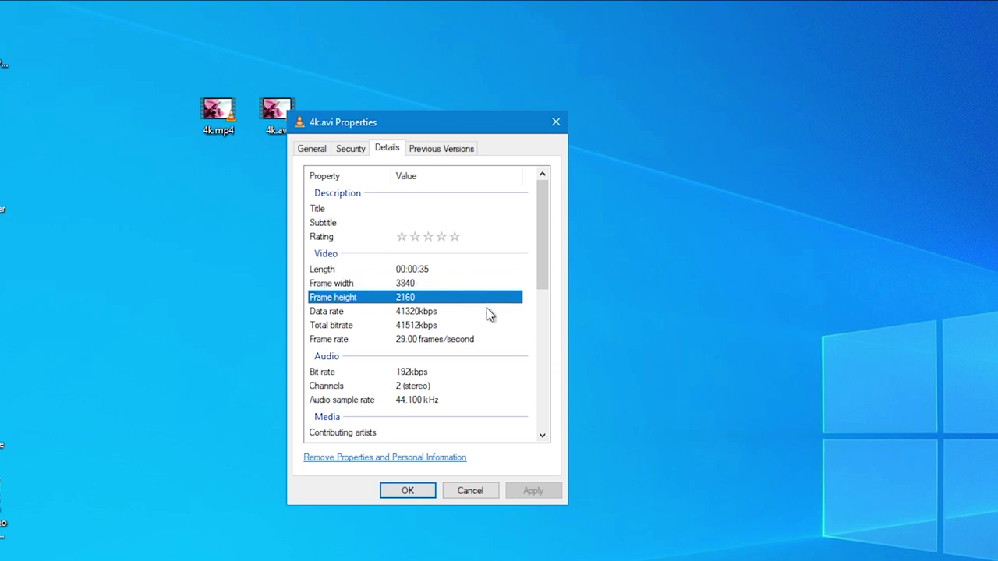
left_click(490, 337)
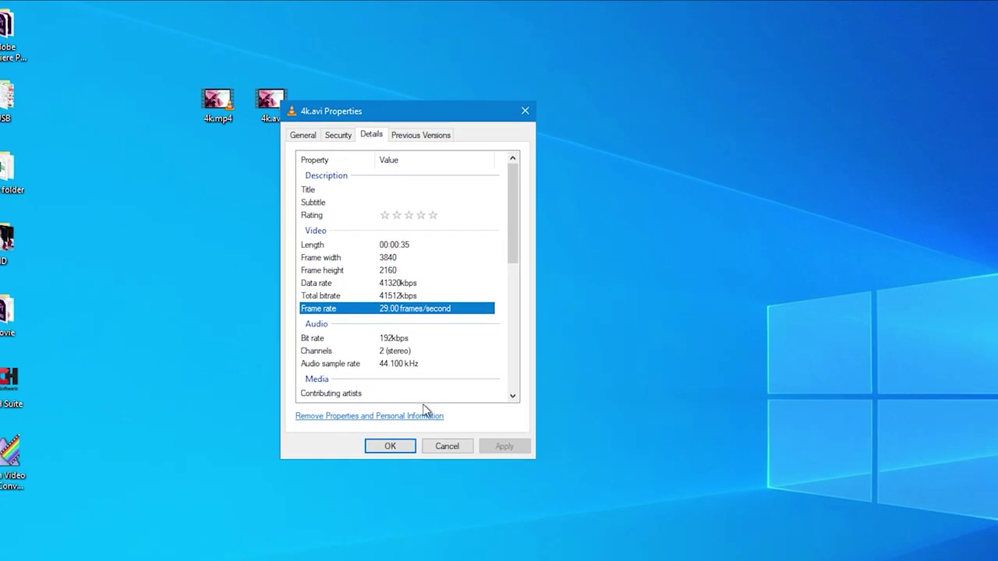
left_click(393, 412)
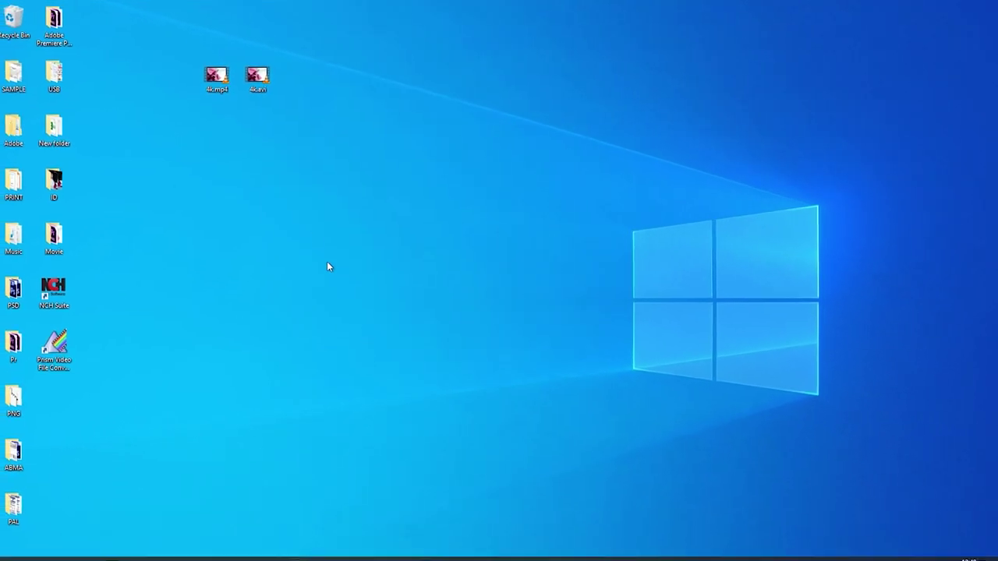
double_click(257, 74)
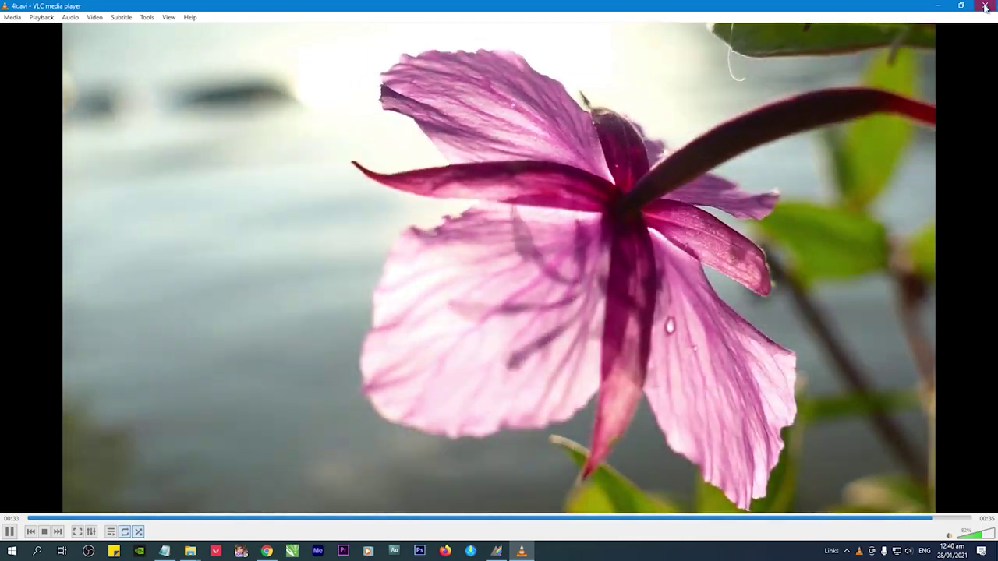
left_click(985, 7)
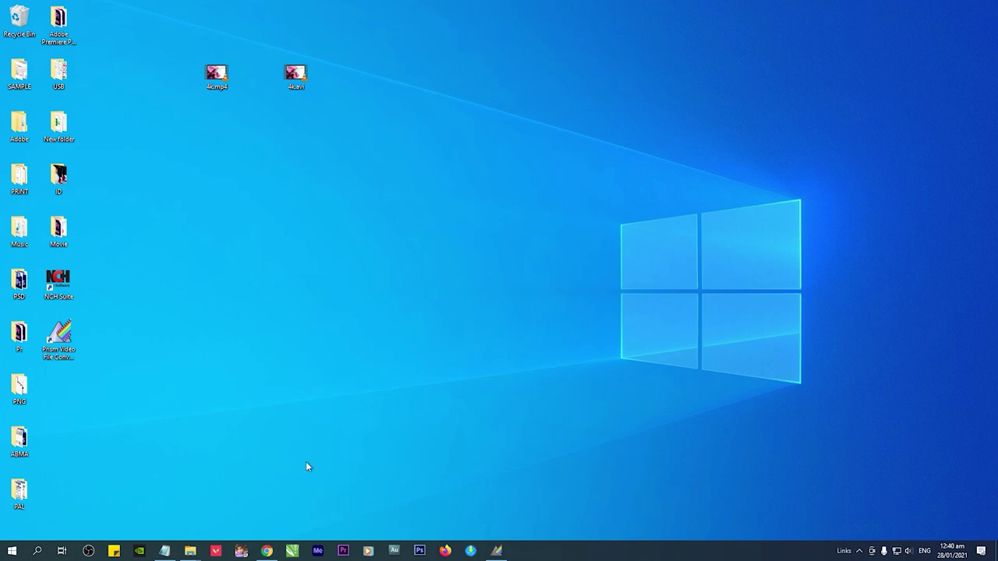
- Switch to Facebook in Chrome and publish a post with the video 4k.avi from the Desktop folder
left_click(267, 552)
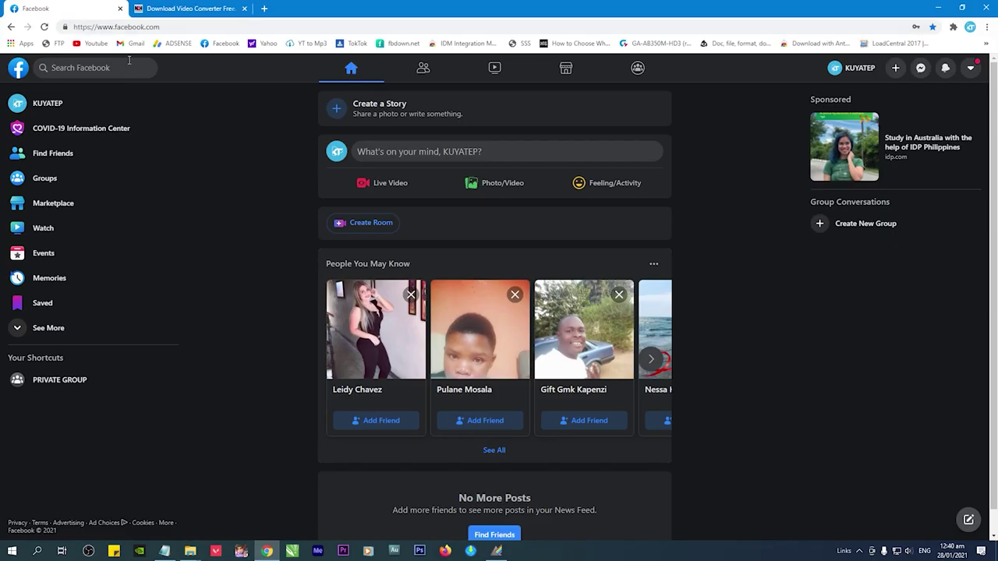
left_click(507, 186)
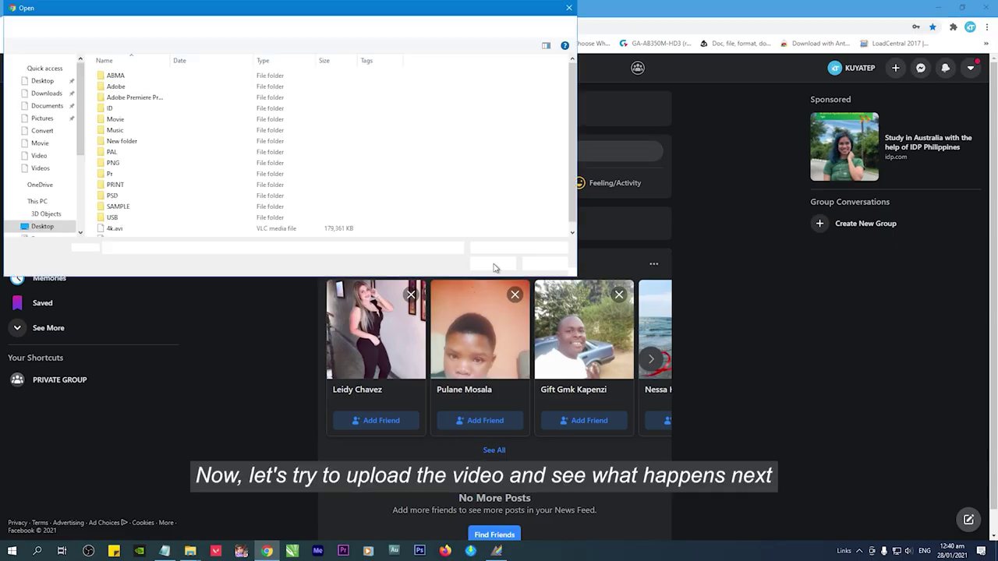
left_click(44, 82)
scroll(141, 160, "down", 1)
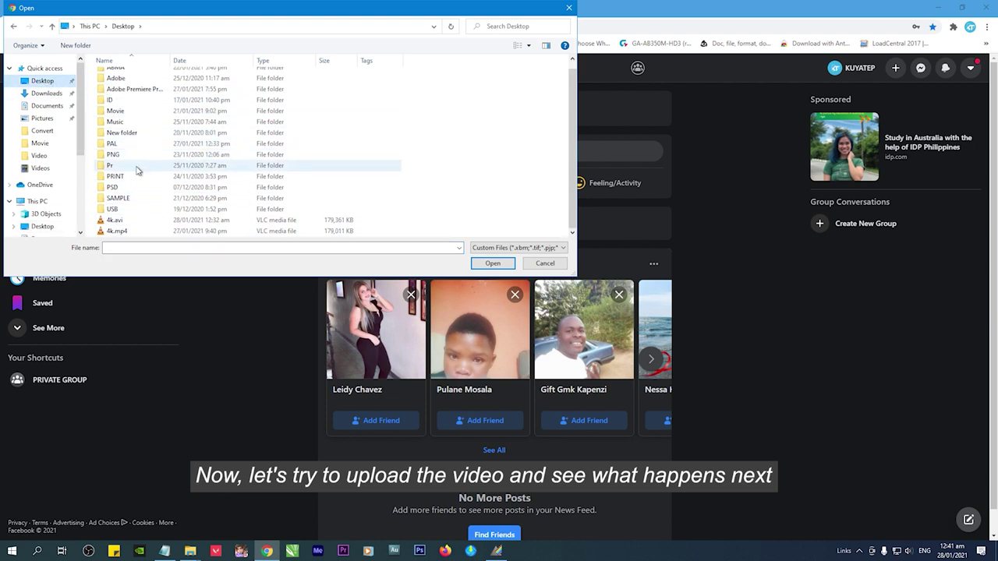
left_click(122, 225)
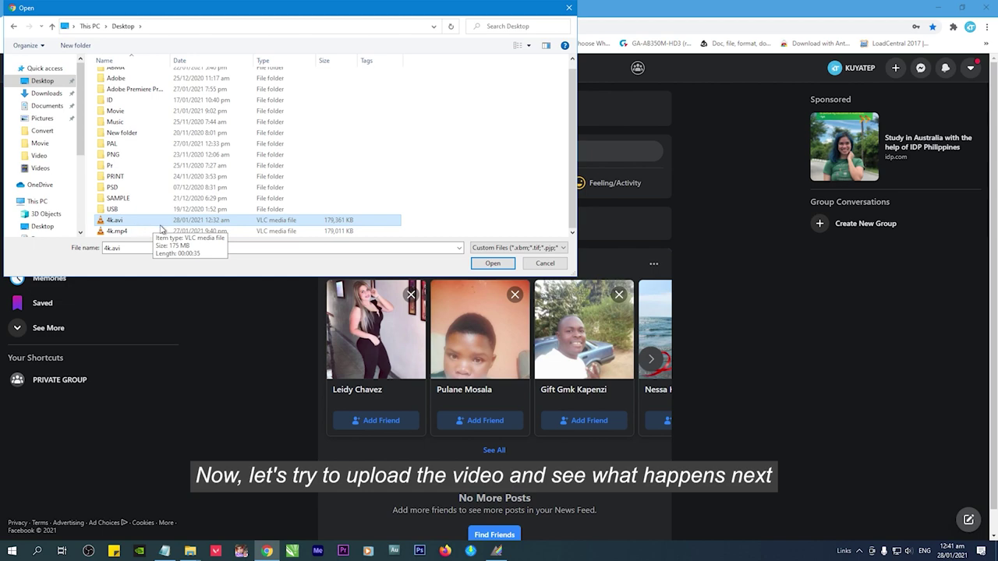
left_click(497, 265)
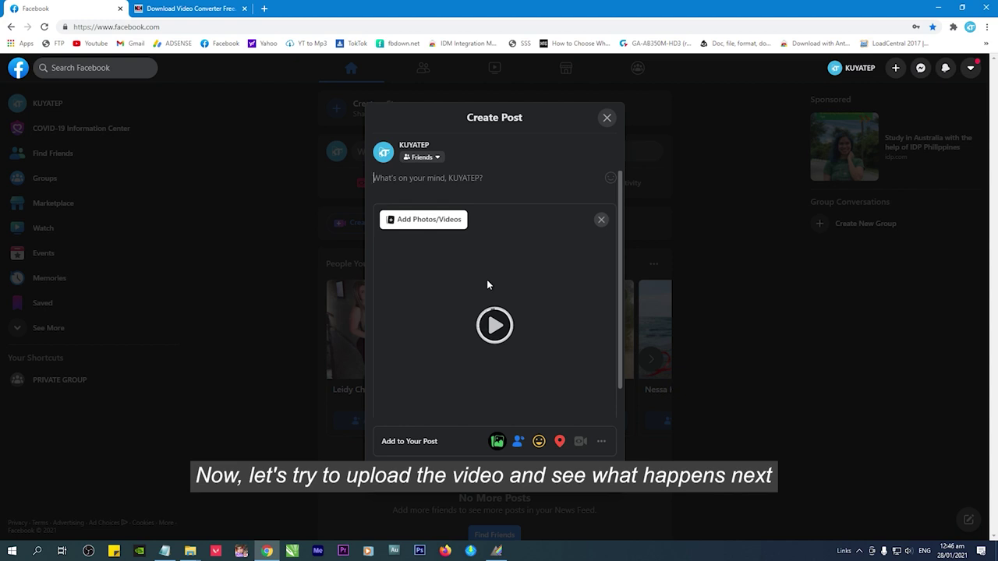
left_click(494, 475)
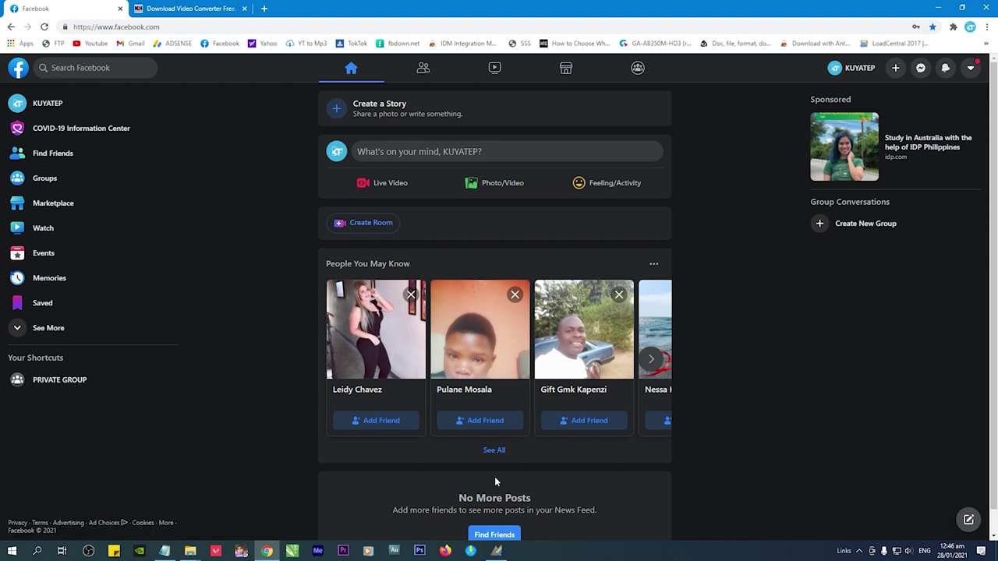
- Open the newly uploaded video from its latest ready-to-view notification
left_click(945, 68)
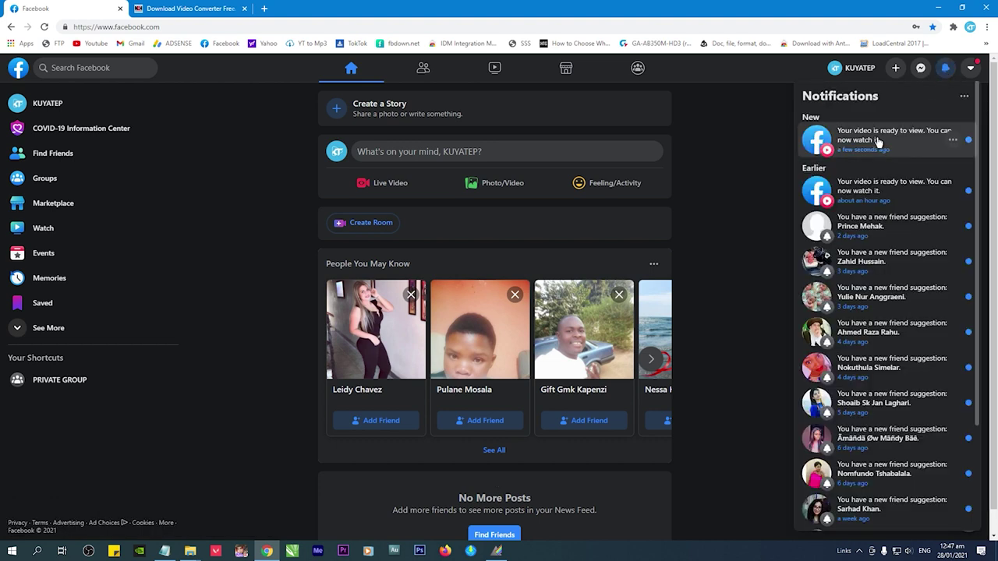
left_click(836, 148)
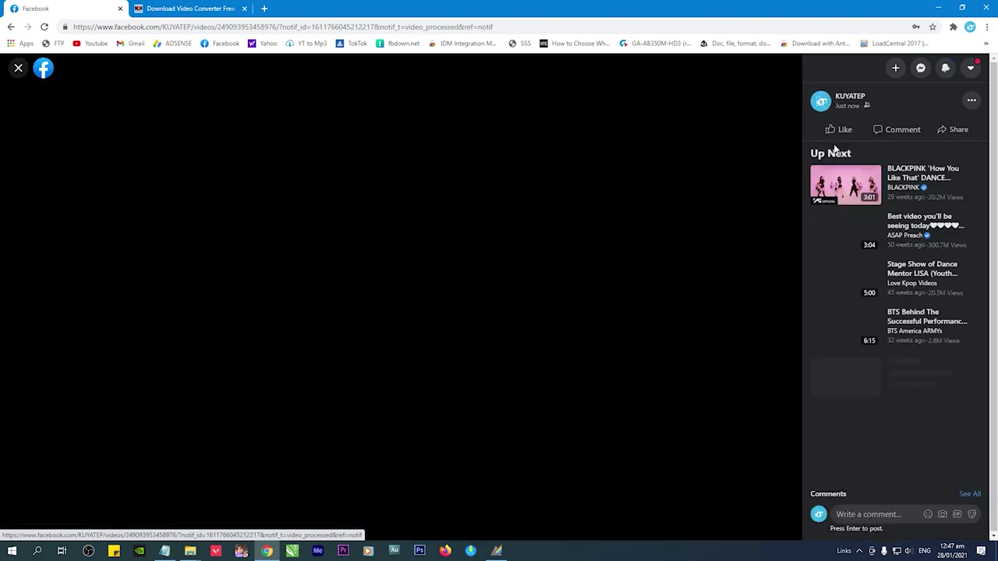